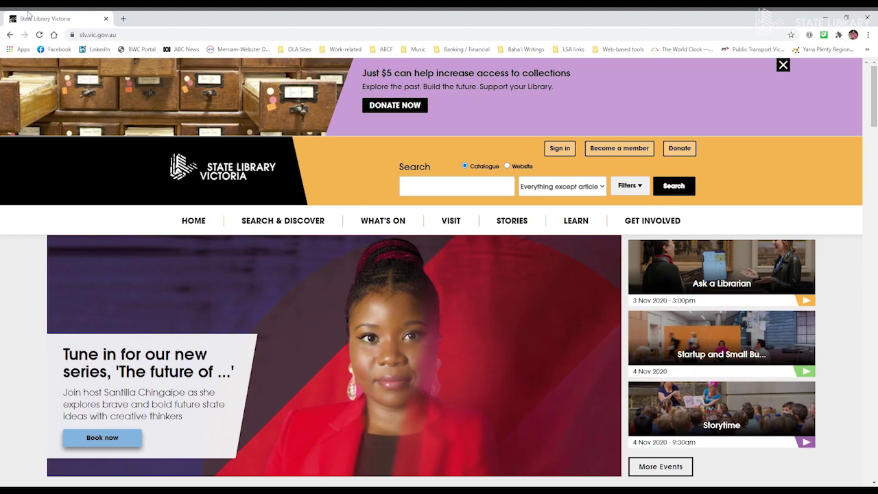
- Search State Library Victoria's copyright-free images for 'marking' and view 'Marking the claim, 1852' details
left_click(299, 227)
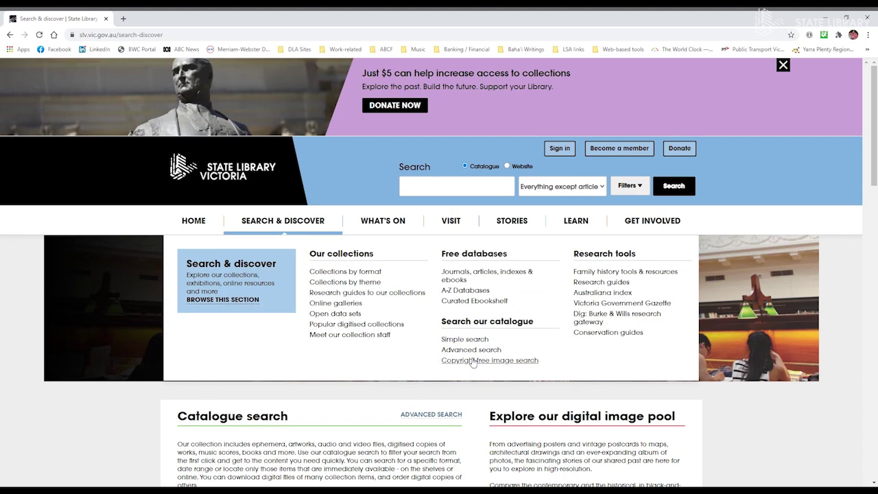
left_click(473, 360)
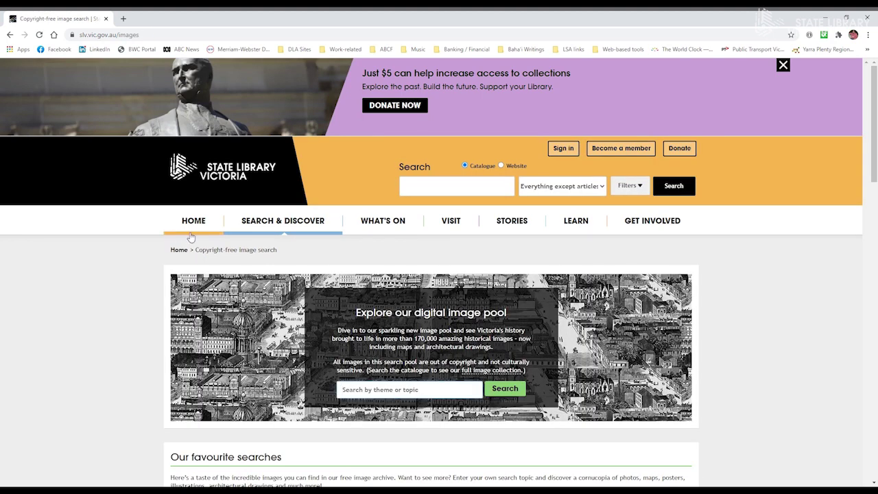
type("marking")
key("Return")
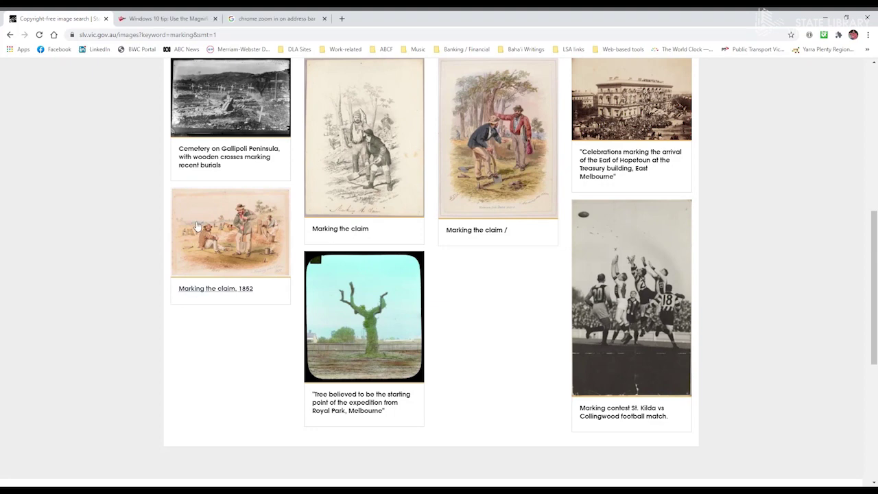
left_click(197, 227)
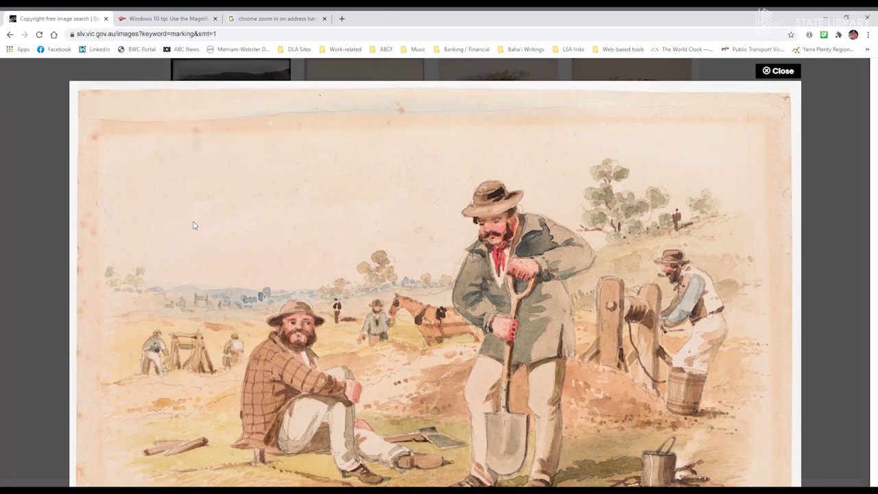
scroll(194, 225, "down", 3)
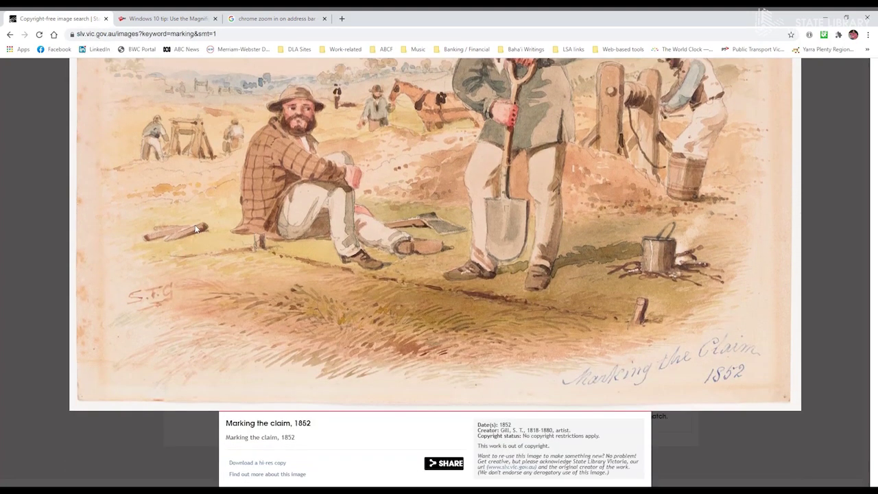
- Open the painting's hi-res copy, show its copyright and usage conditions, and zoom the page in
left_click(263, 463)
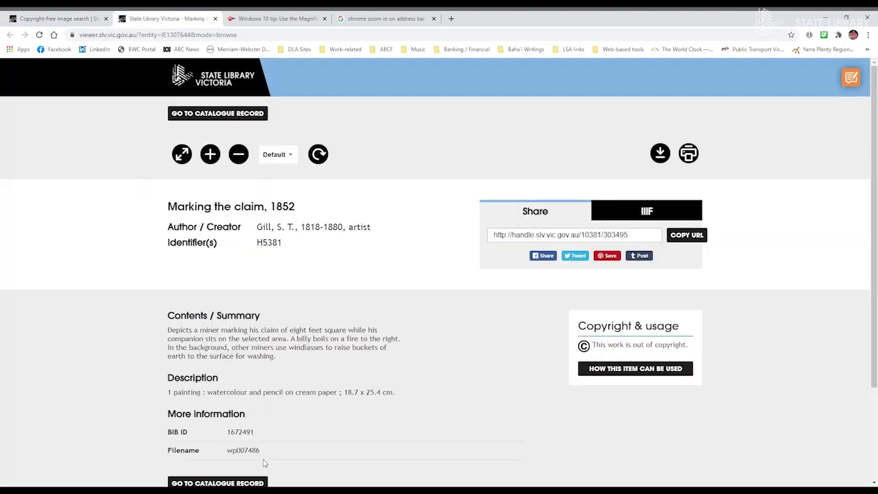
scroll(579, 295, "down", 1)
scroll(580, 295, "down", 3)
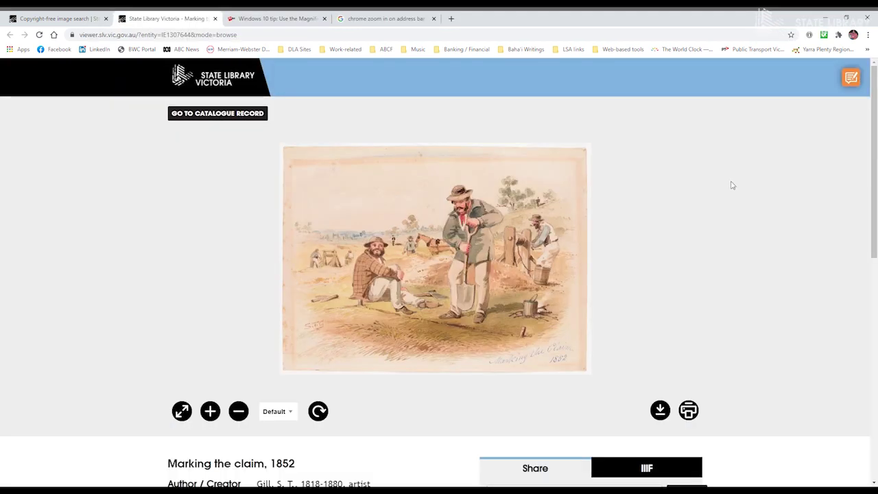
scroll(713, 181, "down", 5)
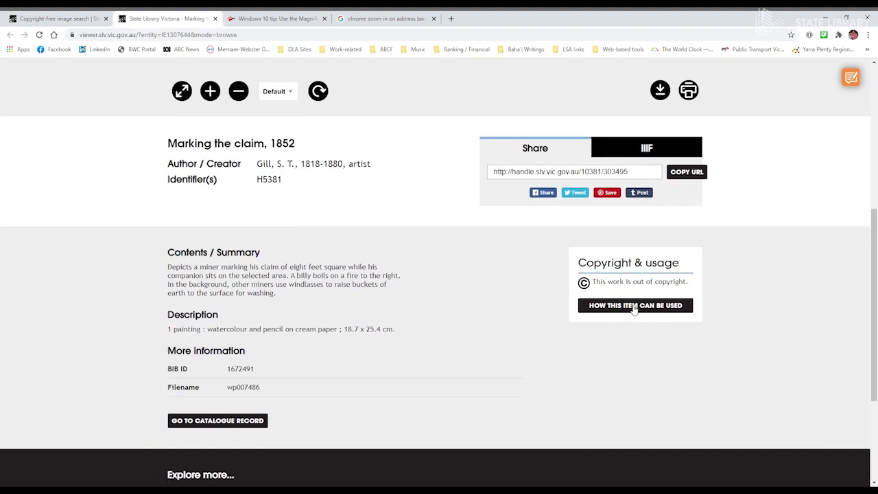
left_click(628, 310)
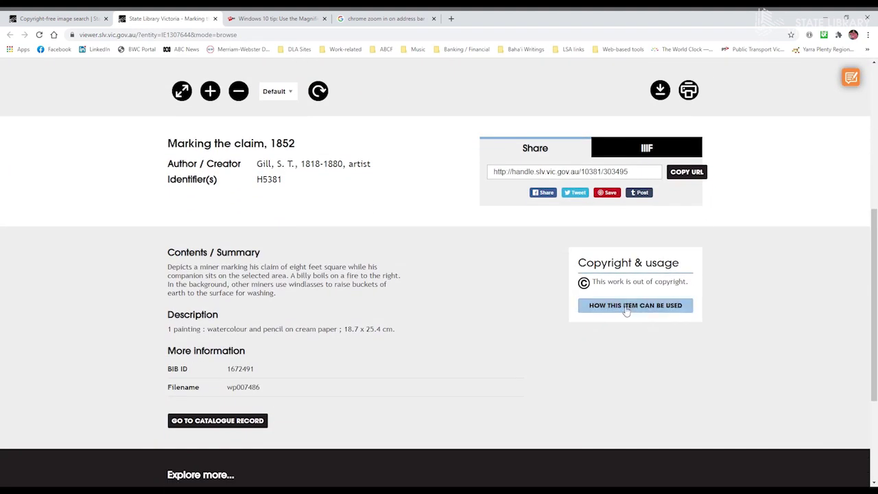
left_click(626, 309)
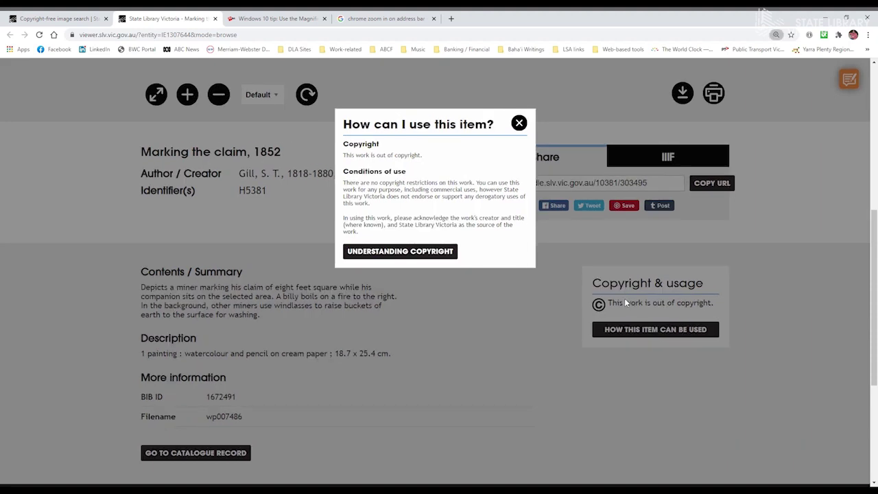
key("ctrl+plus")
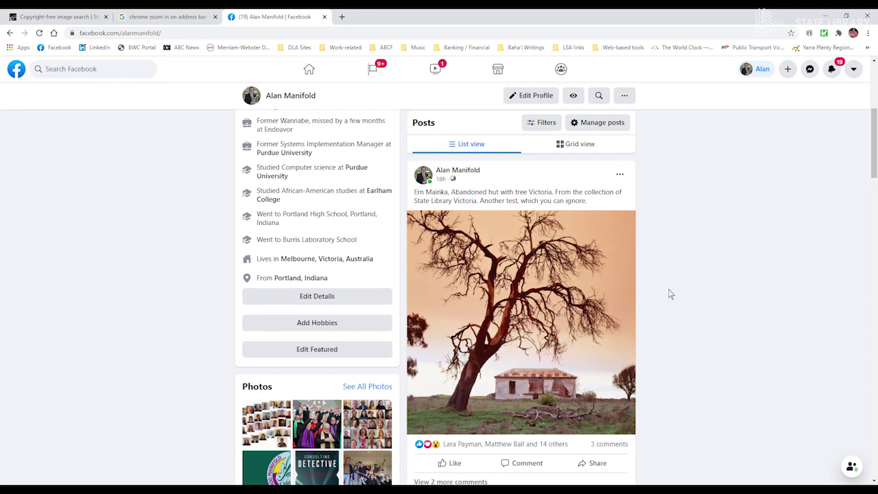
- Bring up the context menu on the Facebook post's hut-and-tree photo to copy its address
right_click(526, 280)
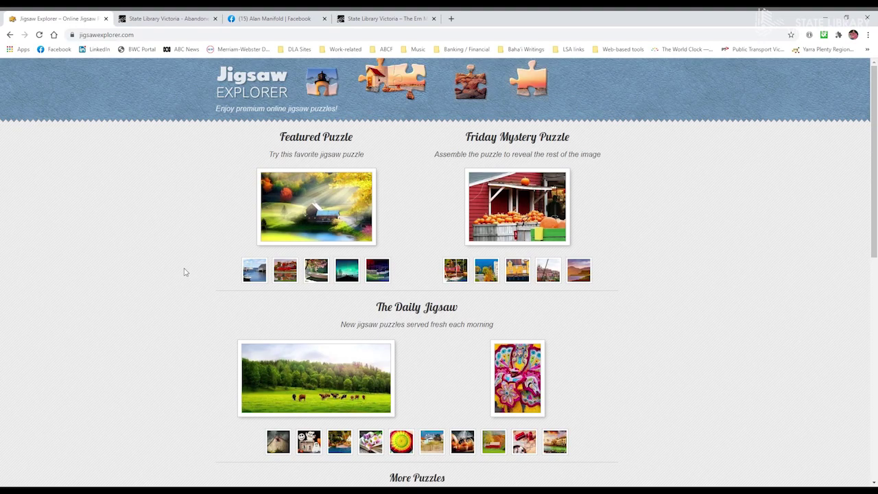
- Scroll to More Puzzles and go to the custom puzzle creation page
scroll(176, 269, "down", 5)
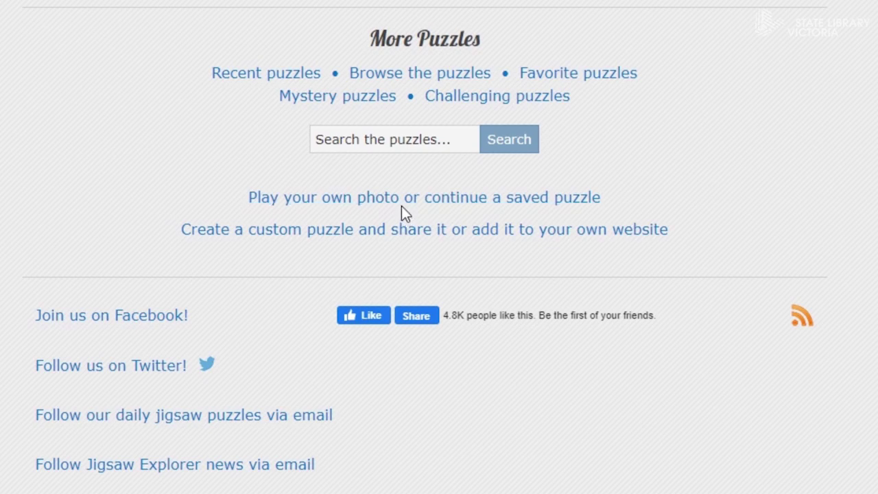
left_click(368, 231)
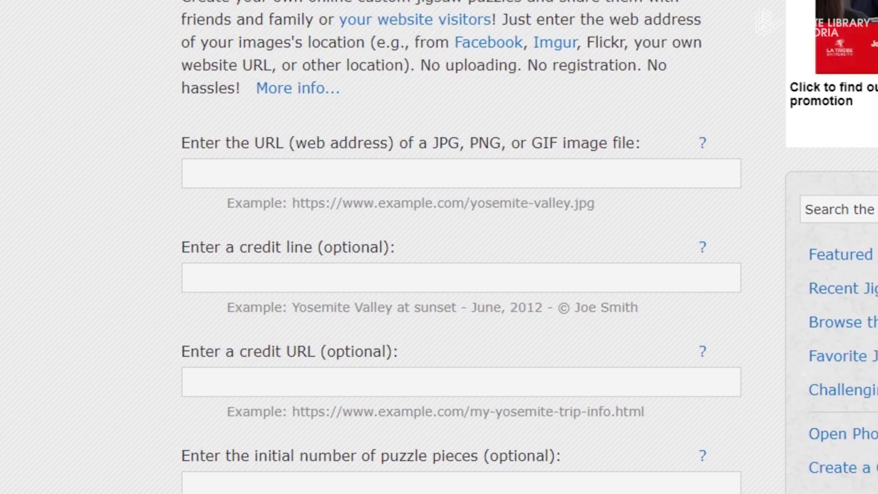
- Fill in the image URL, the photographer's 'Abandoned hut with tree; courtesy of State Library Victoria' credit and the catalogue credit URL
key("ctrl+v")
left_click(188, 278)
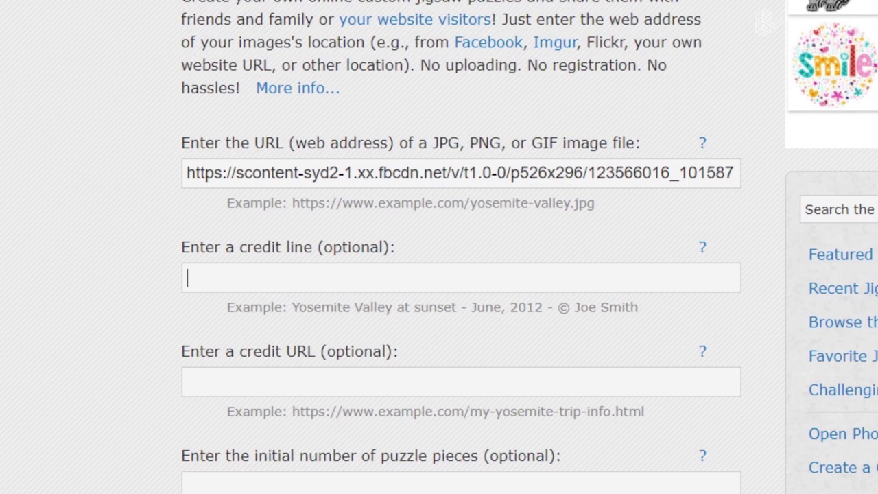
type("Ern Ma")
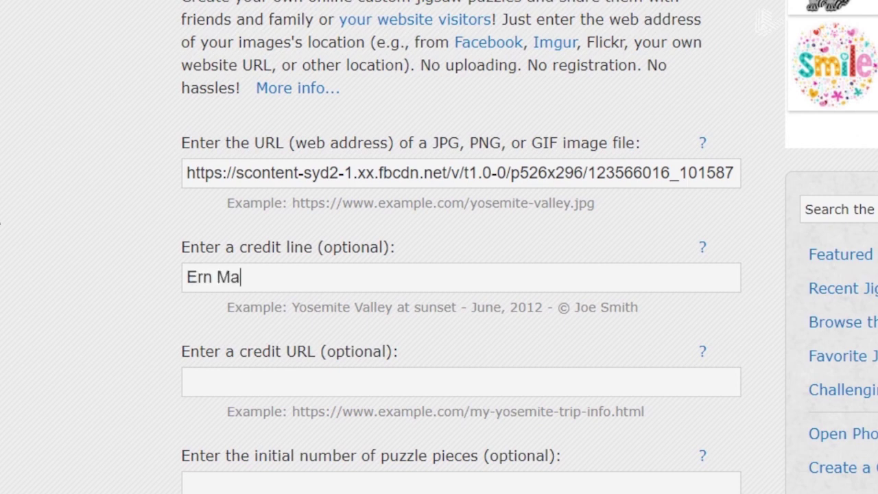
type("inka, A")
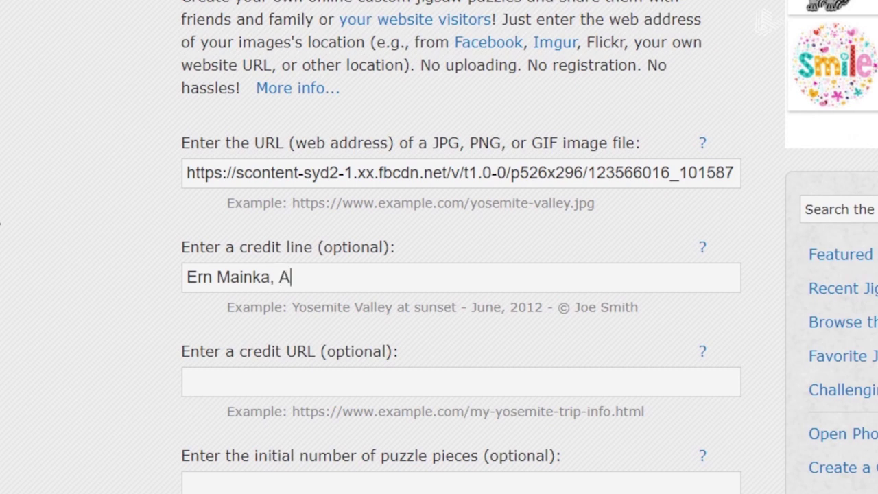
type("bandoned ")
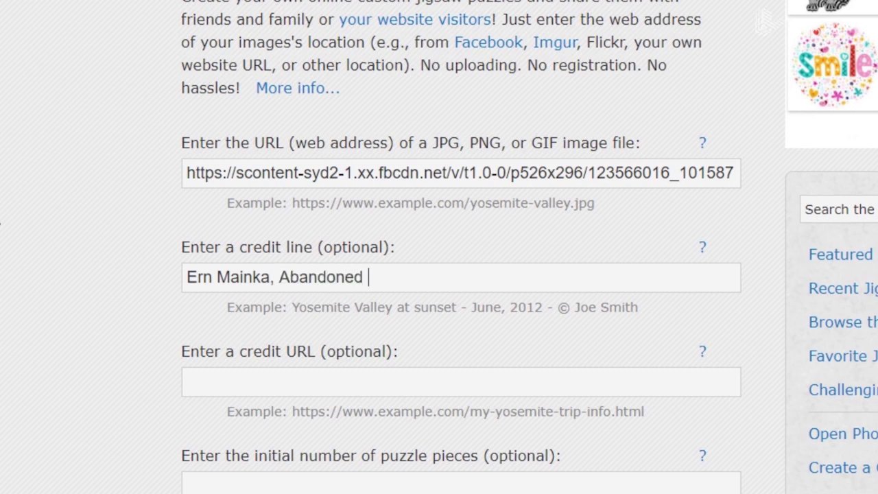
type("hut with tree;")
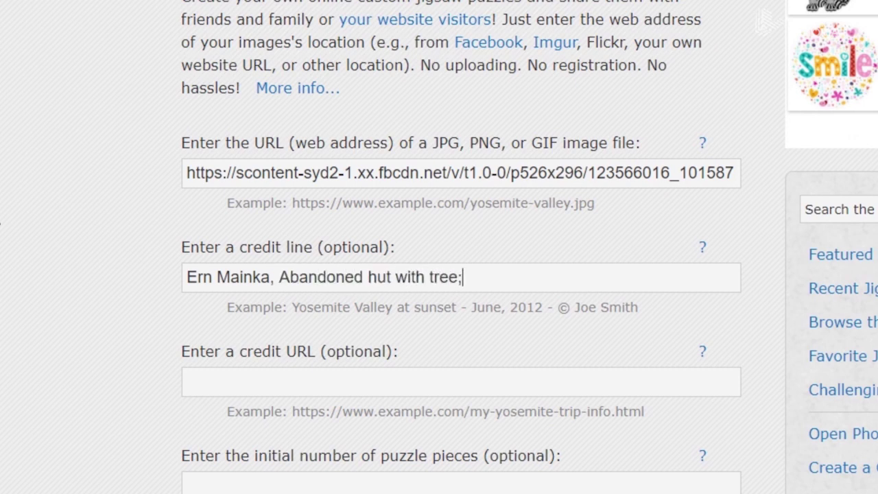
type(" courtest ")
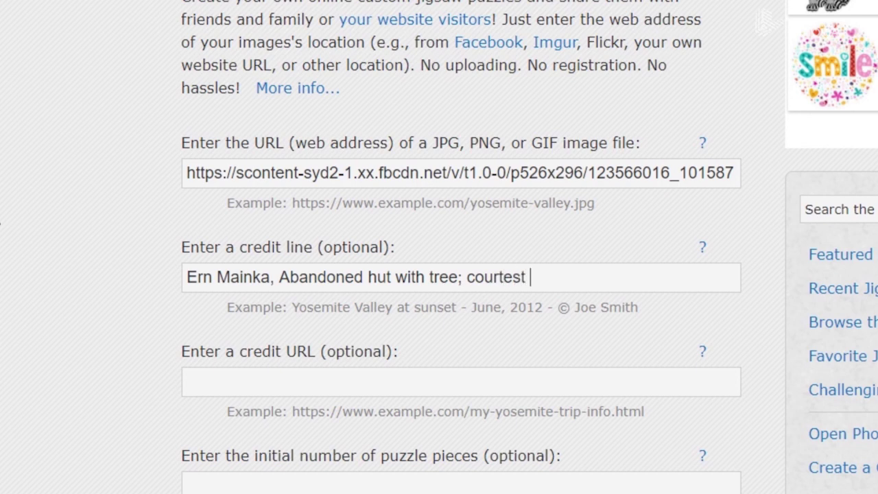
key("BackSpace")
key("BackSpace")
type("y of Stat")
type("e Library ")
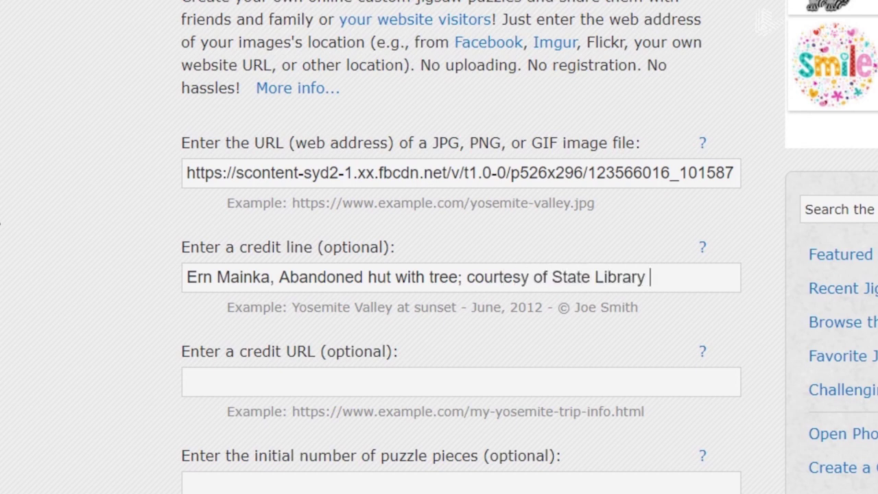
type("Victo")
key("BackSpace")
type("toria")
left_click(315, 378)
type("http://handle.slv.vic.gov.au/10381/375186")
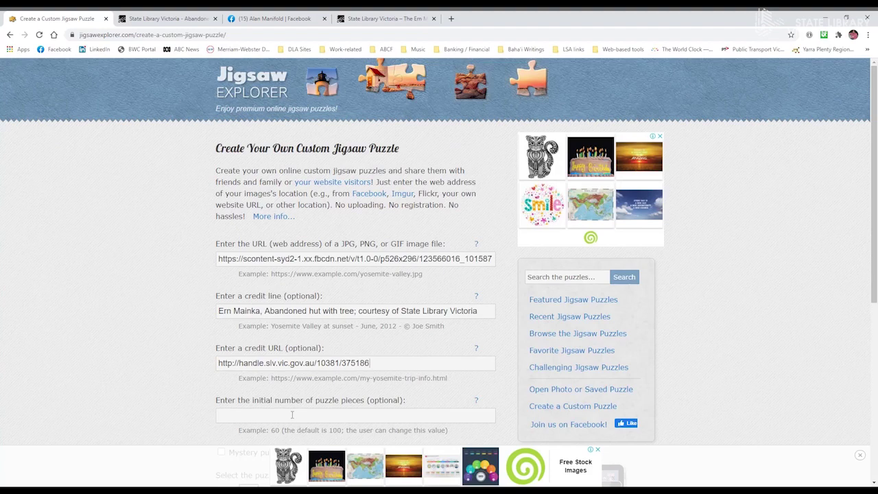
- Create the puzzle with 60 pieces on the lightest blue-grey background
scroll(292, 415, "down", 4)
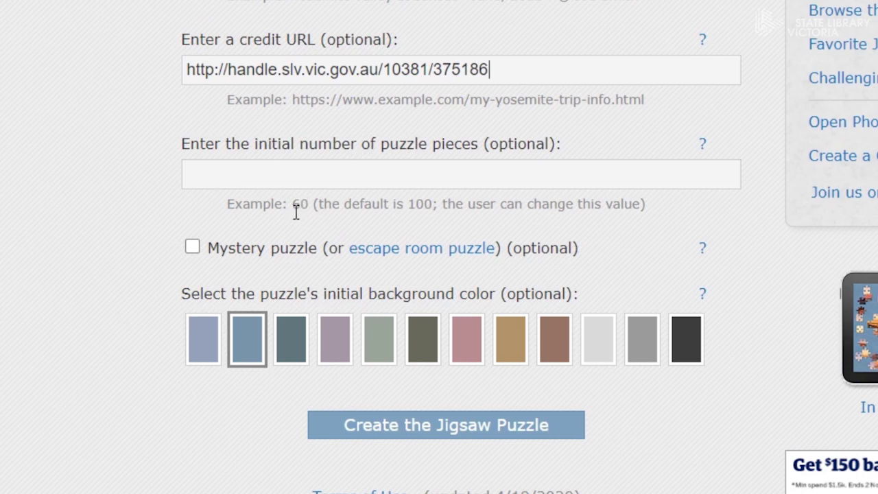
left_click(274, 176)
type("12060")
left_click(204, 336)
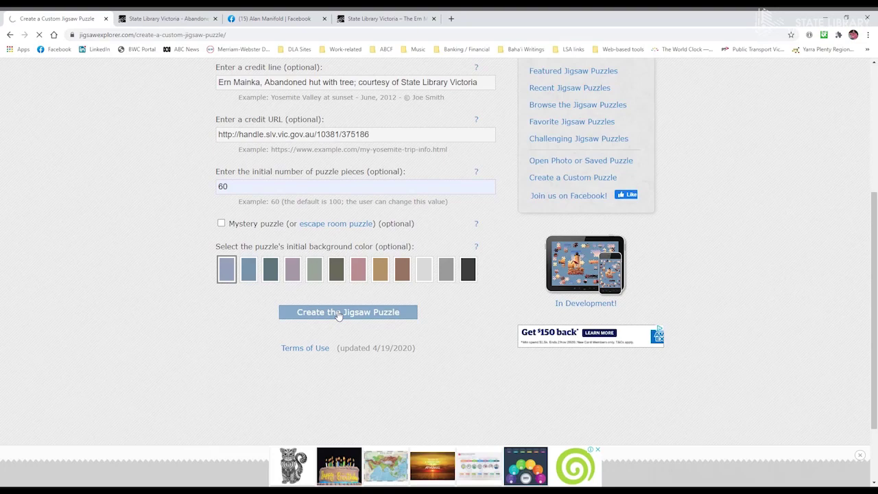
left_click(426, 441)
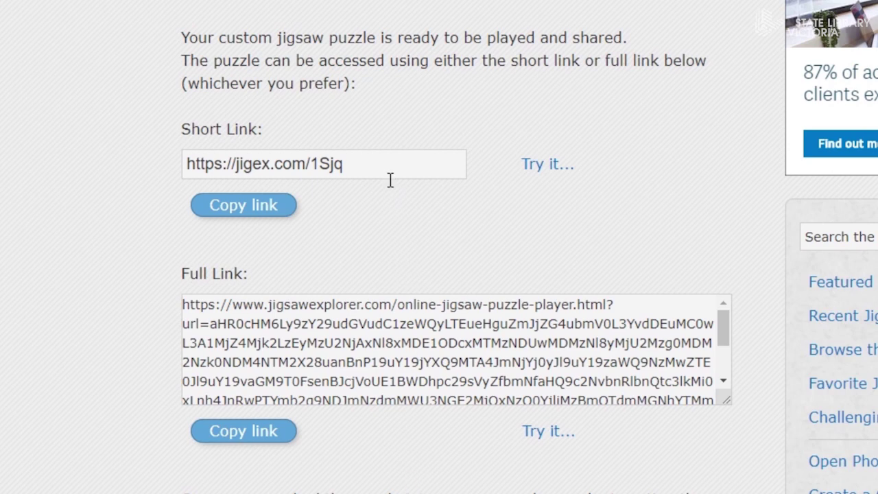
- Select the new puzzle's short link
left_click_drag(389, 180, 137, 166)
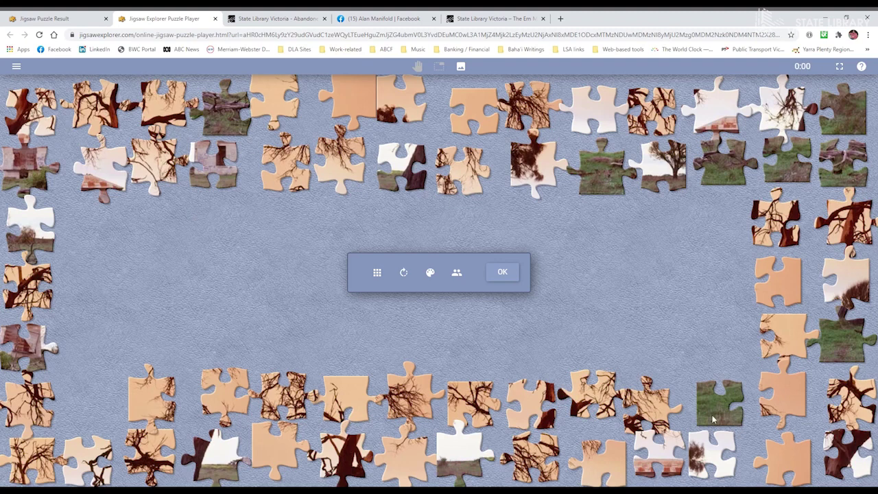
- Try the piece-count, rotation and theme-colour options, revert each, and accept the settings to start playing
left_click(381, 275)
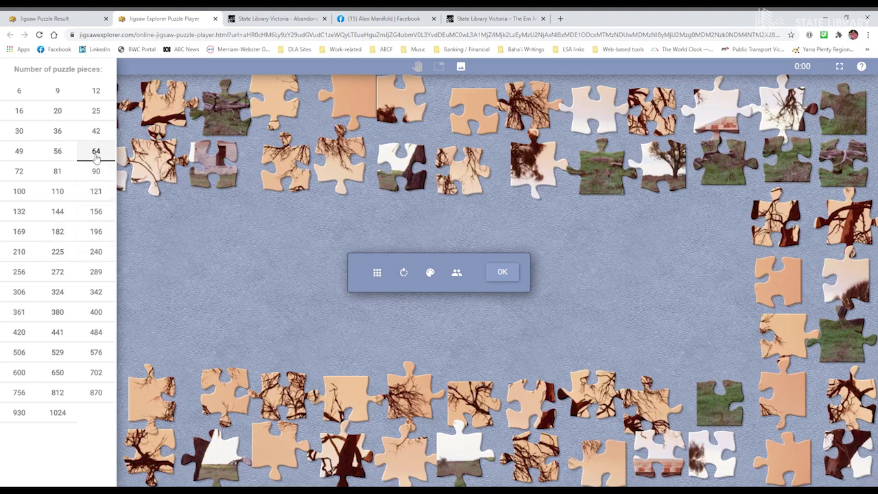
left_click(377, 274)
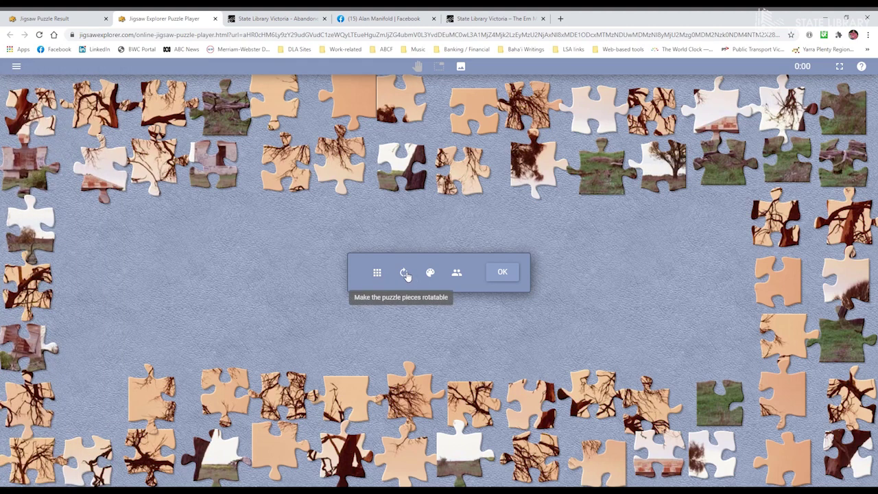
left_click(405, 273)
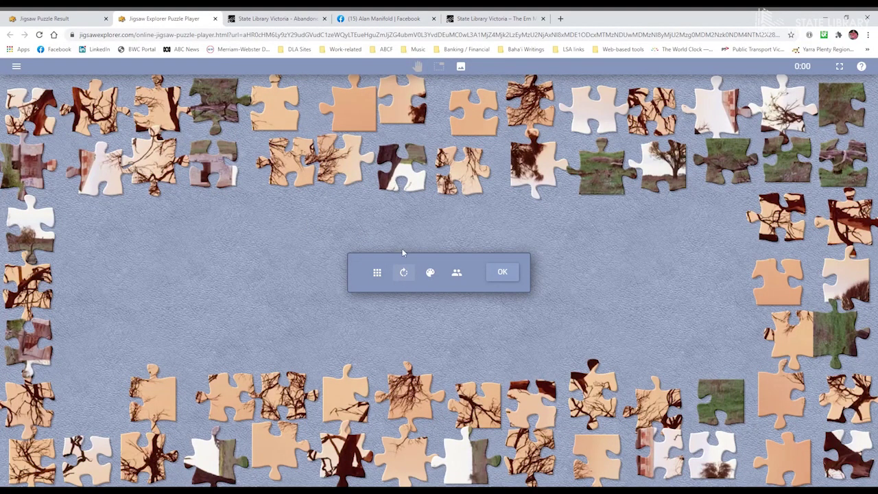
left_click(405, 273)
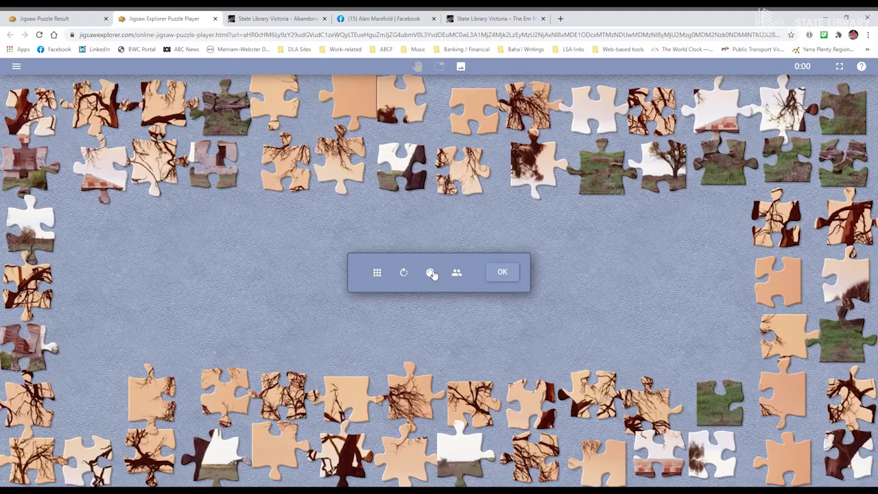
left_click(430, 273)
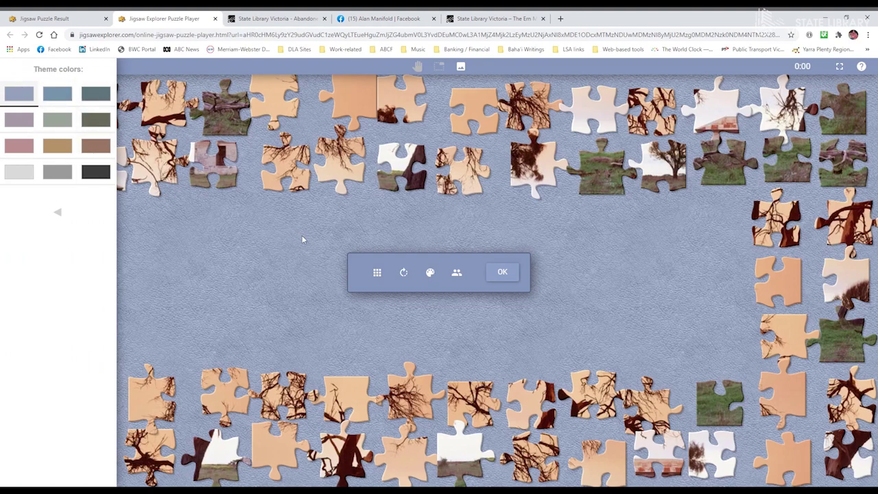
left_click(431, 273)
left_click(503, 271)
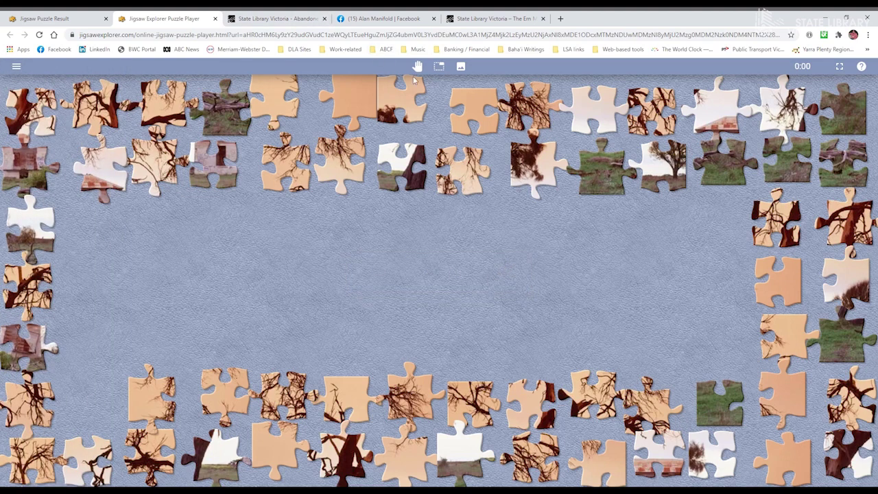
- Reopen and dismiss the modify options, then move a branch piece lower on the board
left_click(18, 71)
left_click(16, 84)
left_click(508, 272)
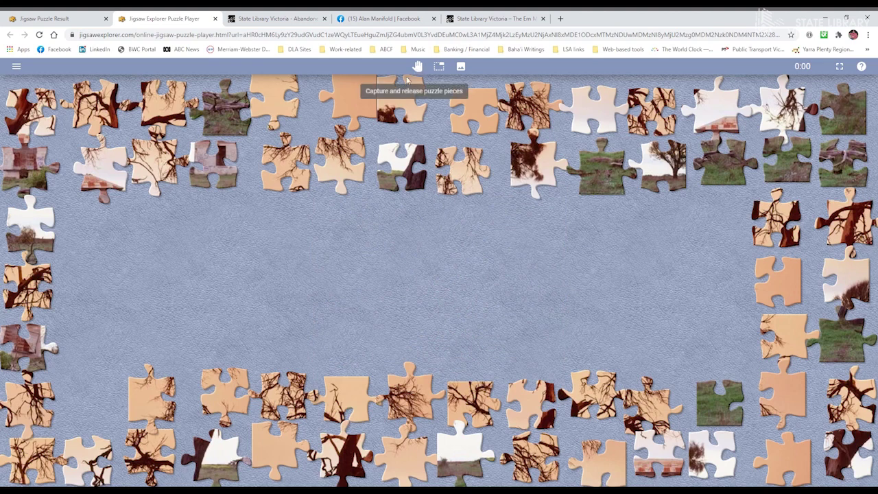
left_click_drag(340, 157, 352, 204)
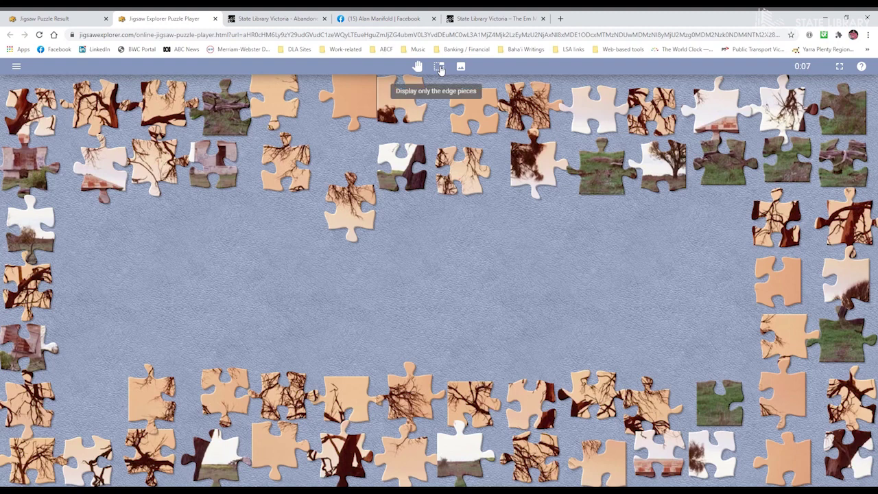
- Toggle edge-only display on and off, then bring up the full reference picture
left_click(440, 68)
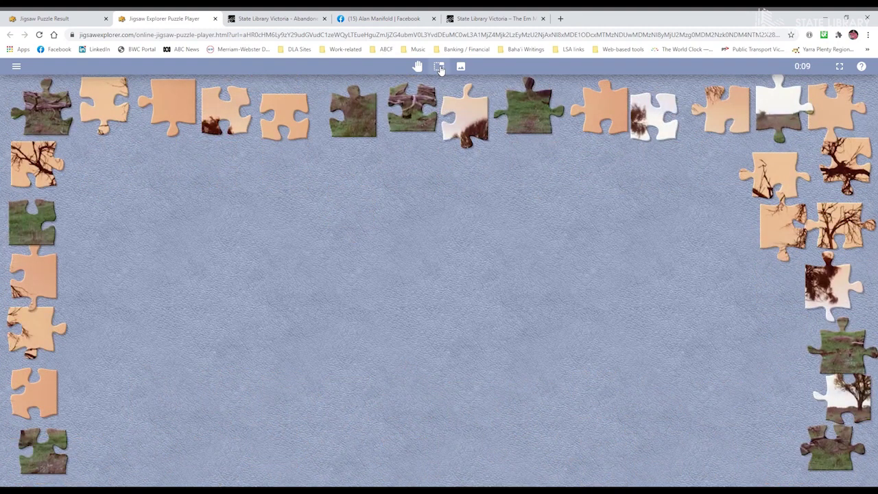
left_click(444, 69)
mouse_move(463, 70)
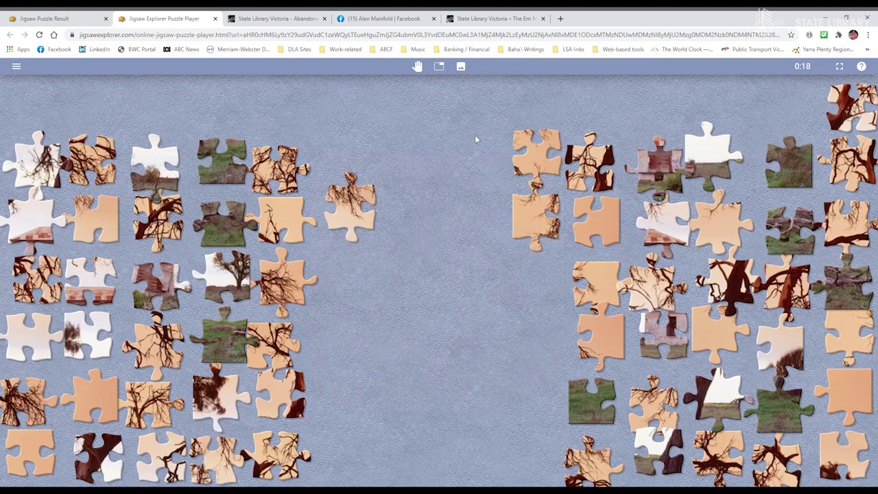
- Make the reference picture see-through and snap the last piece into the gap near the tree top
left_click(462, 70)
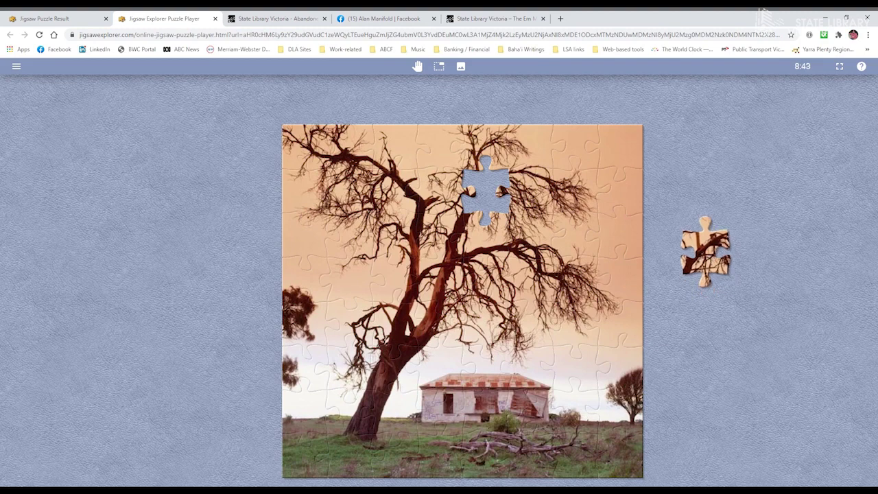
mouse_move(702, 240)
left_mouse_down()
mouse_move(657, 196)
mouse_move(487, 192)
left_mouse_up()
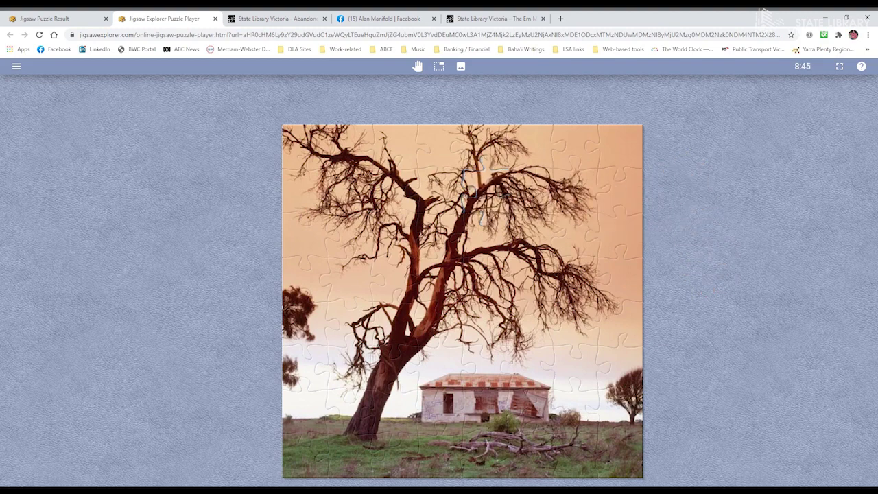